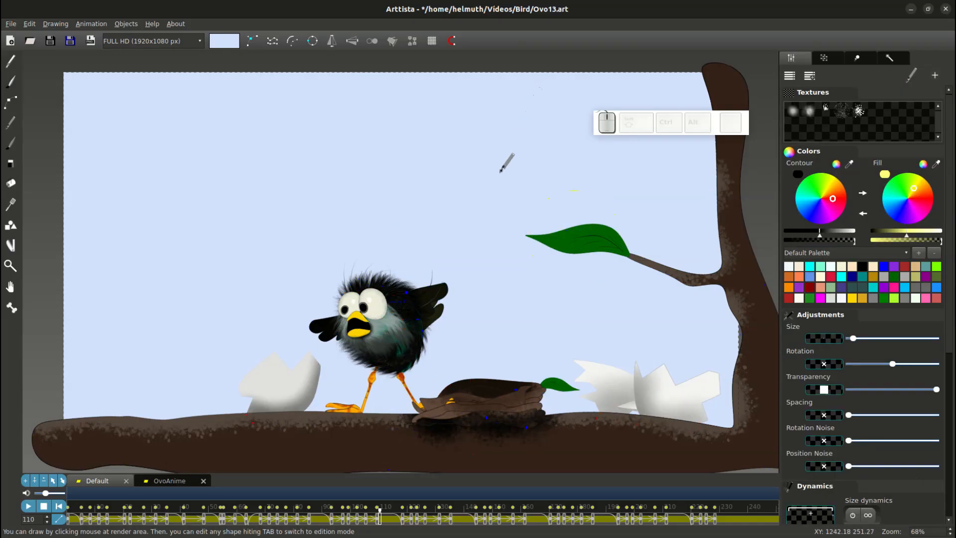
Step: Activate point editing, select the points around the bird's head with a rectangular selection, and clear that selection
click(12, 105)
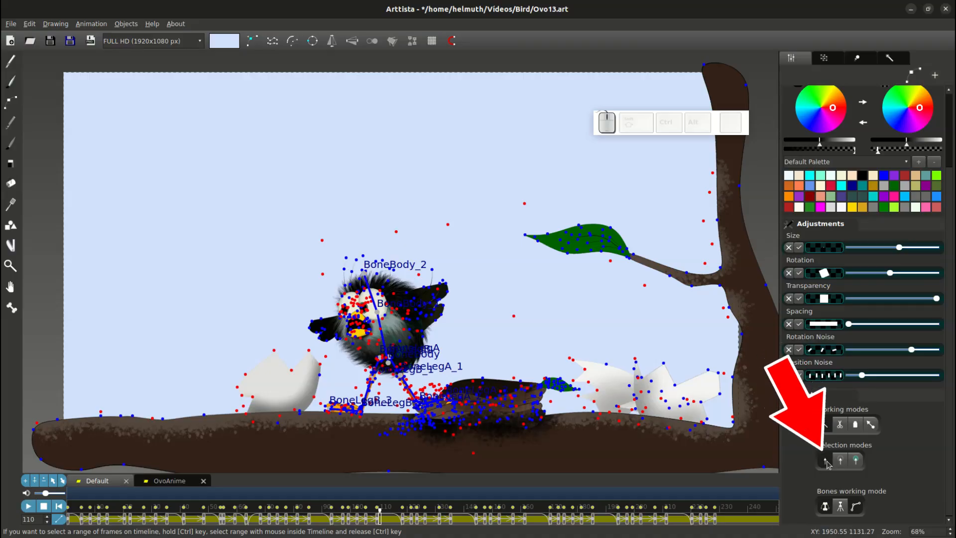
drag(266, 196, 458, 326)
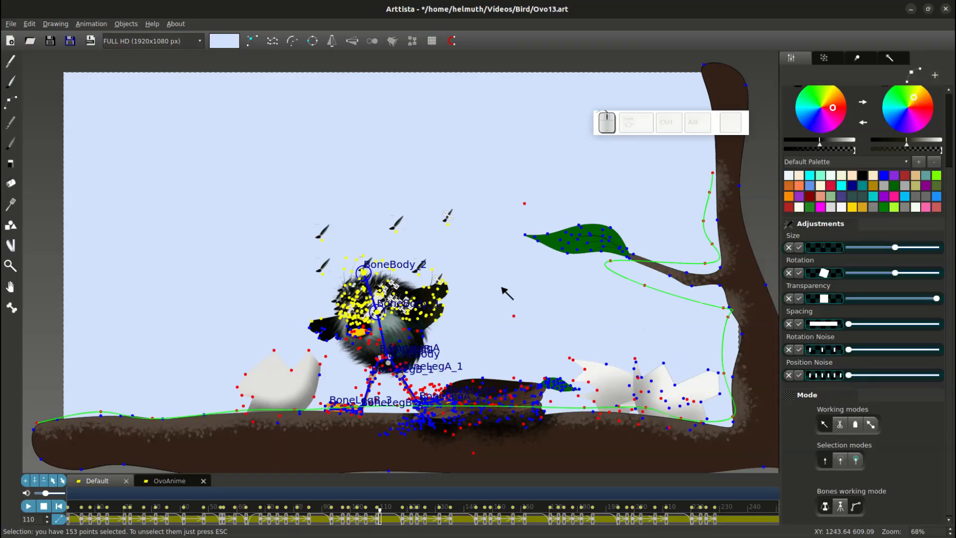
key(Escape)
Step: Switch to the circular brush selection mode and sweep over points on the bird, leaf, nest and eggshells
click(841, 462)
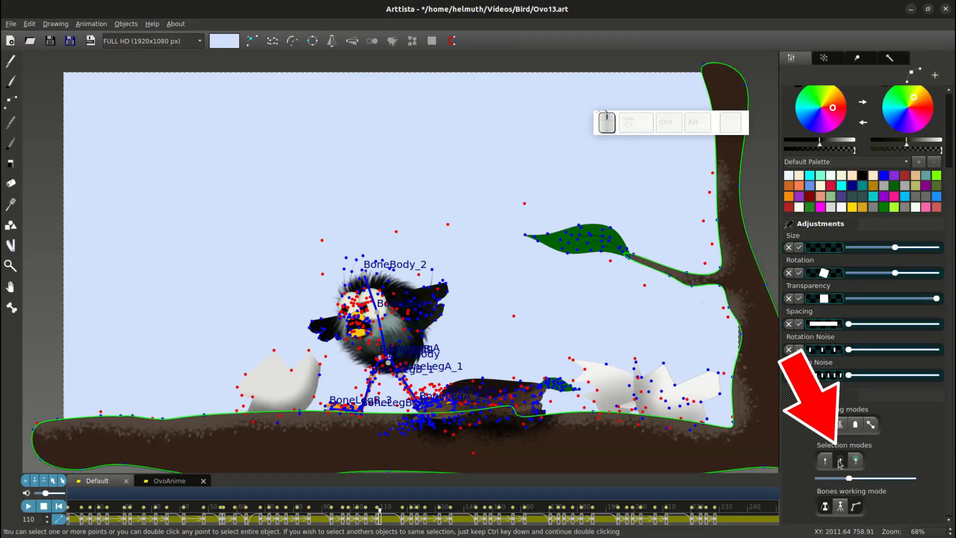
mouse_move(374, 231)
mouse_down()
mouse_move(351, 307)
mouse_move(321, 336)
mouse_move(265, 357)
mouse_move(458, 151)
mouse_move(494, 187)
mouse_move(633, 276)
mouse_move(553, 386)
mouse_move(504, 356)
mouse_move(533, 382)
mouse_move(573, 389)
mouse_move(634, 374)
mouse_move(671, 174)
mouse_move(679, 179)
mouse_move(365, 143)
mouse_up()
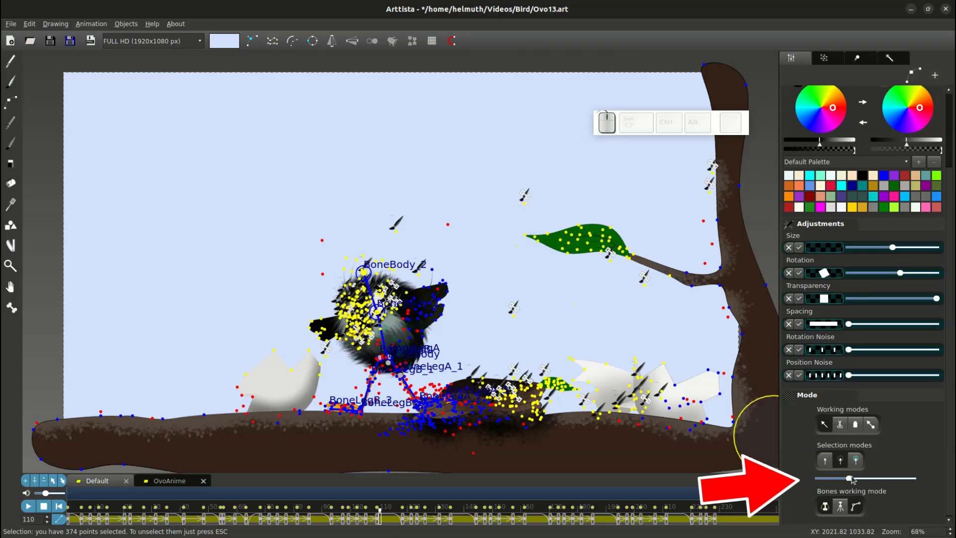
Step: Enlarge and shrink the circular selection brush to a medium size and clear the current point selection
drag(849, 478, 866, 478)
key(alt)
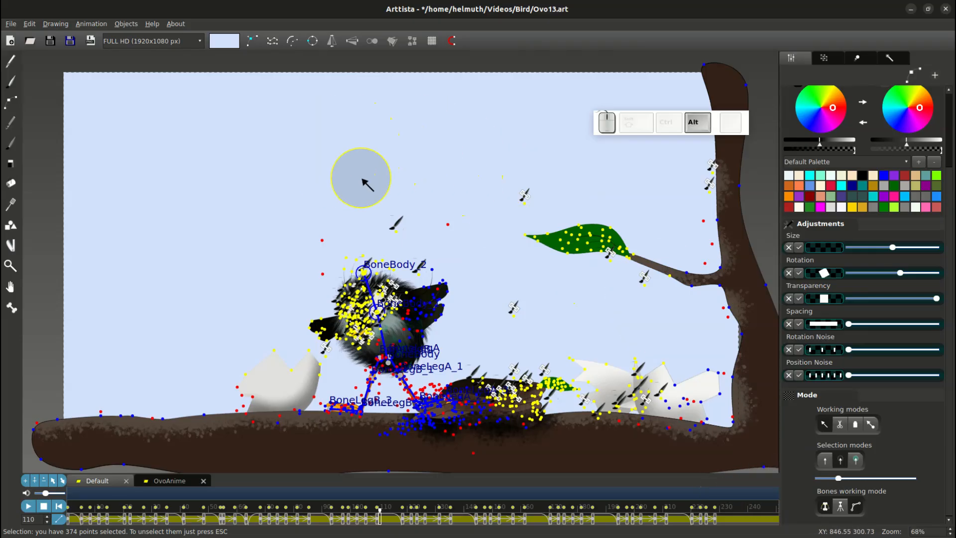
scroll(367, 185, up, 10)
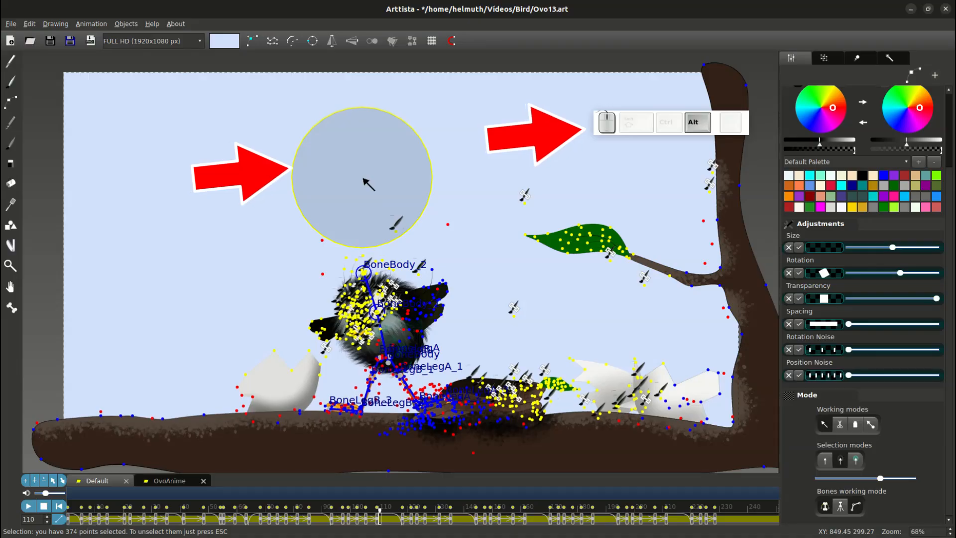
scroll(368, 185, down, 8)
scroll(368, 185, up, 3)
scroll(368, 185, down, 2)
click(380, 160)
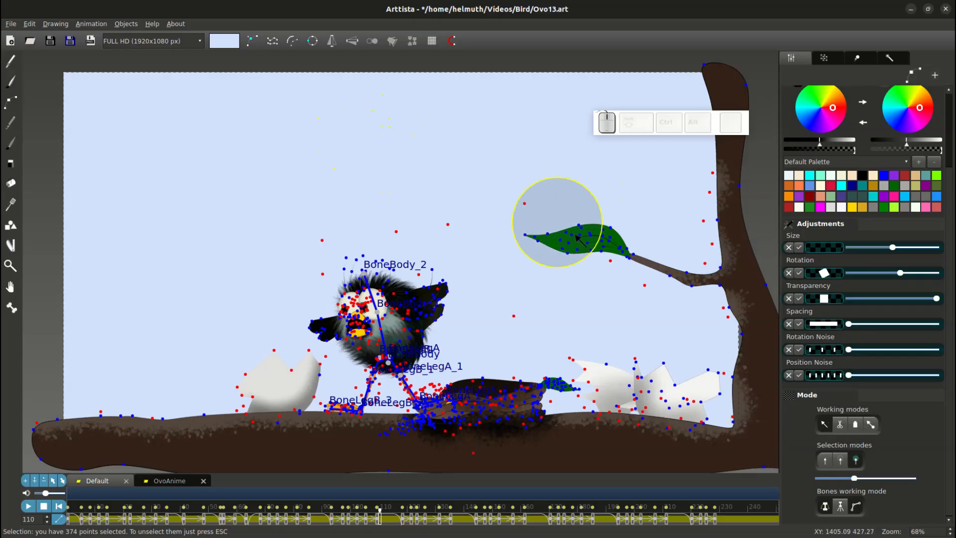
Step: Brush-select the points of the large green leaf, try moving them up and to the left, and undo the move
click(590, 239)
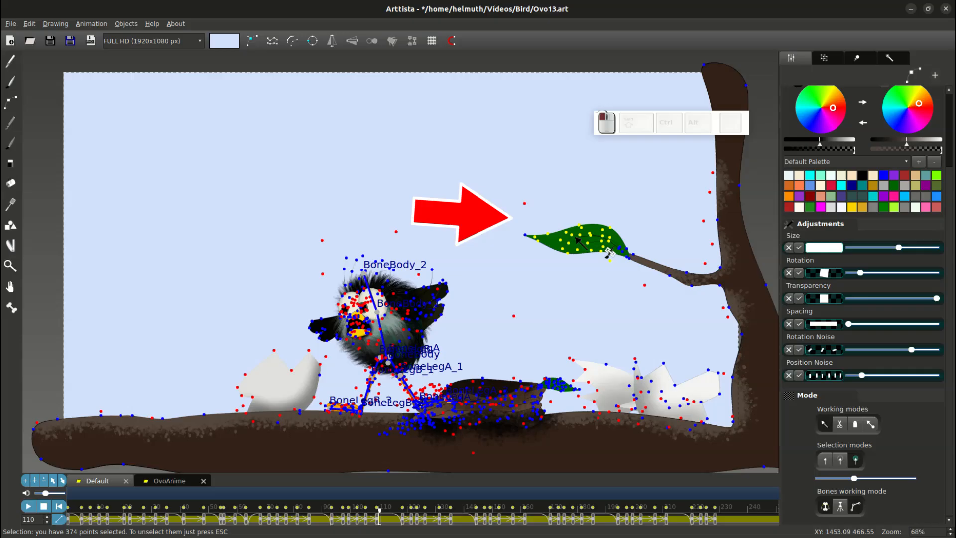
mouse_move(575, 238)
mouse_down()
mouse_move(535, 133)
mouse_move(492, 125)
mouse_up()
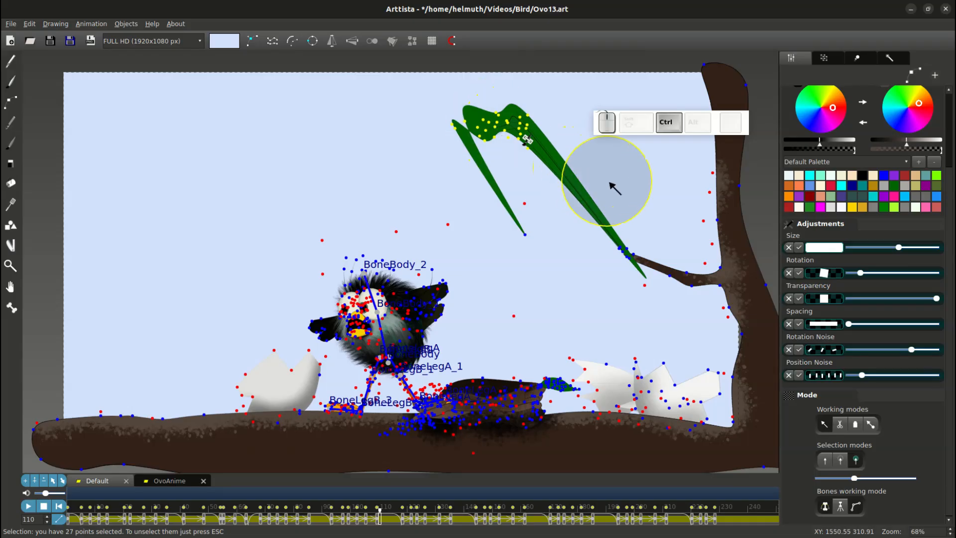
key(ctrl+z)
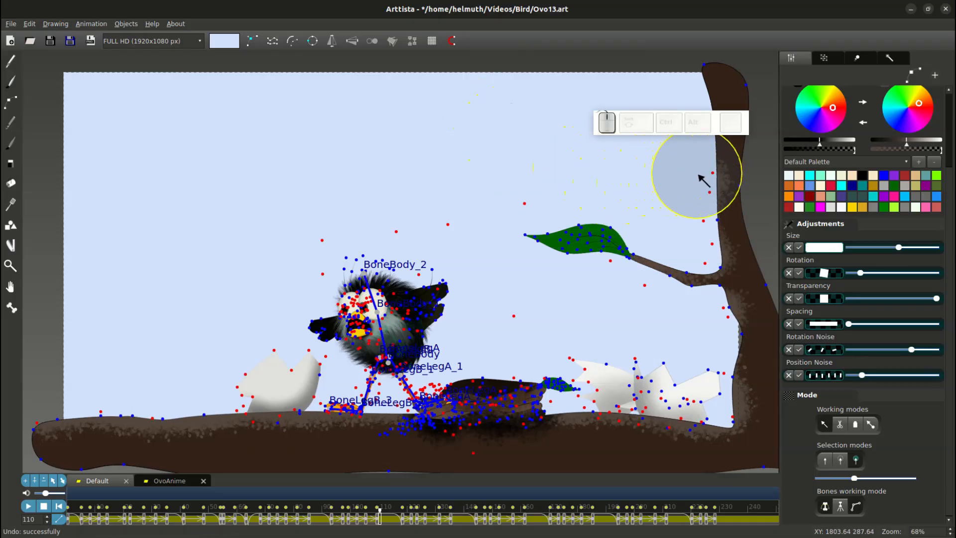
mouse_move(715, 196)
mouse_down()
mouse_move(696, 206)
mouse_move(715, 186)
mouse_up()
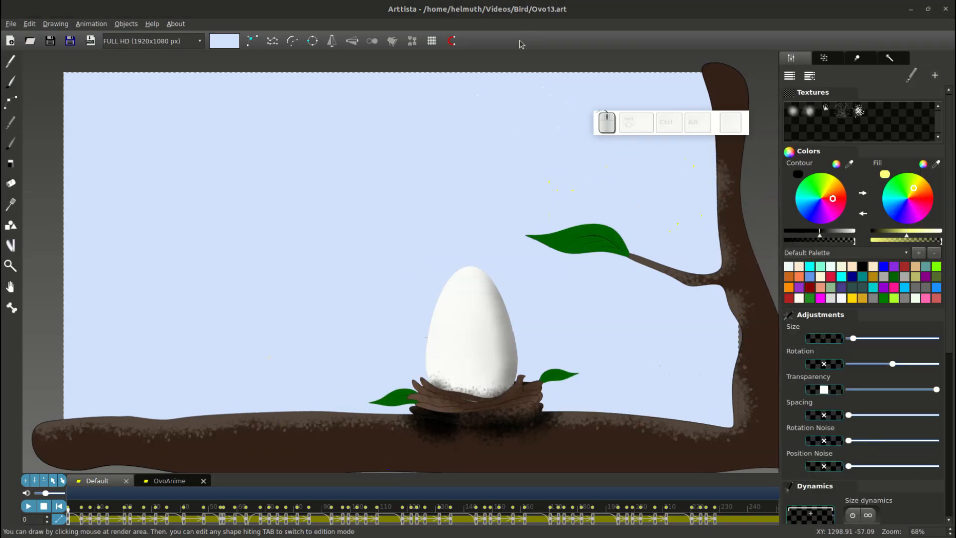
Step: Enter point editing, go to frame 109 on the timeline, and select all objects in the scene
click(523, 17)
key(Tab)
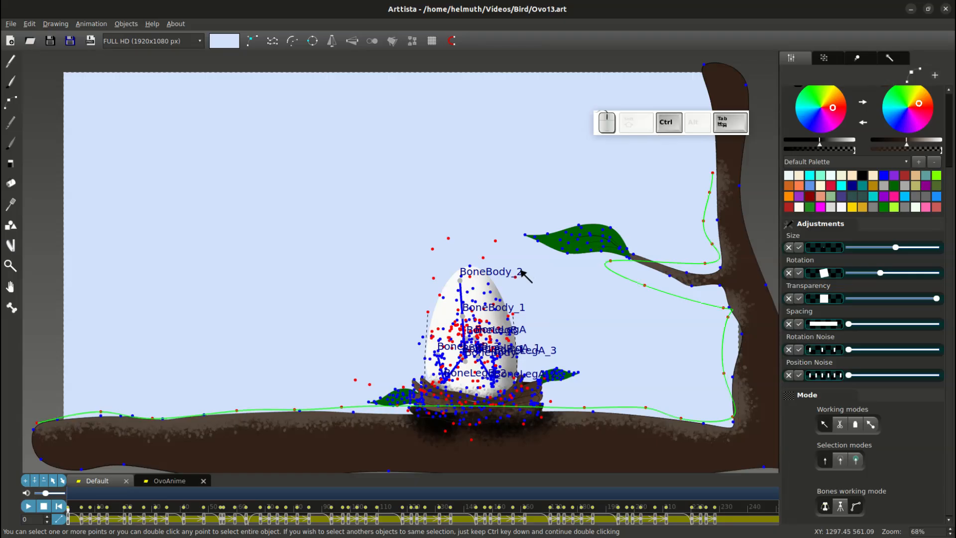
drag(287, 512, 378, 522)
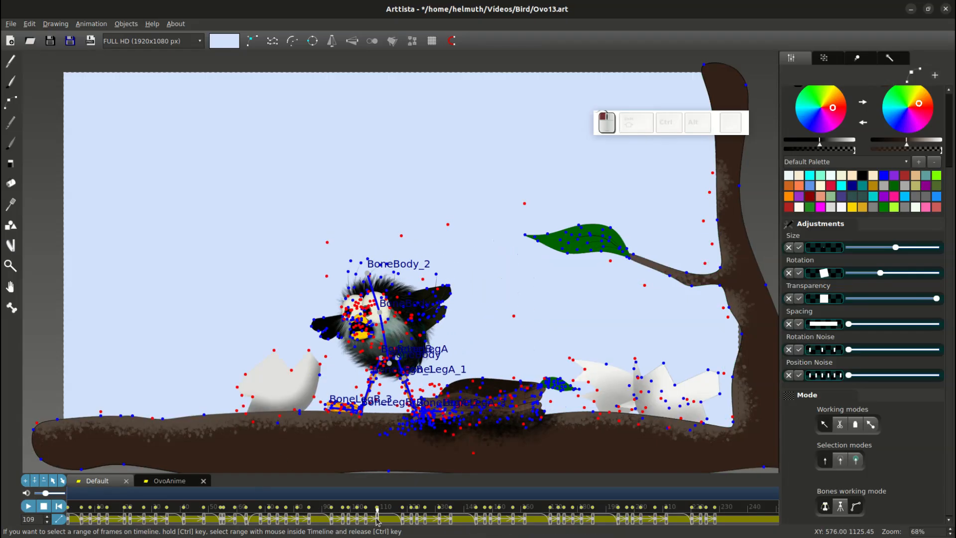
scroll(378, 522, up, 4)
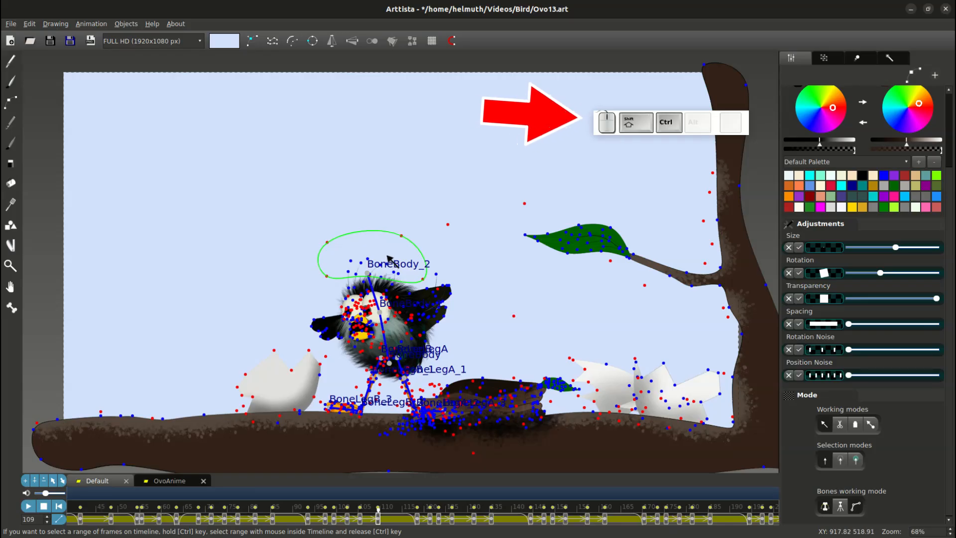
key(ctrl+shift+a)
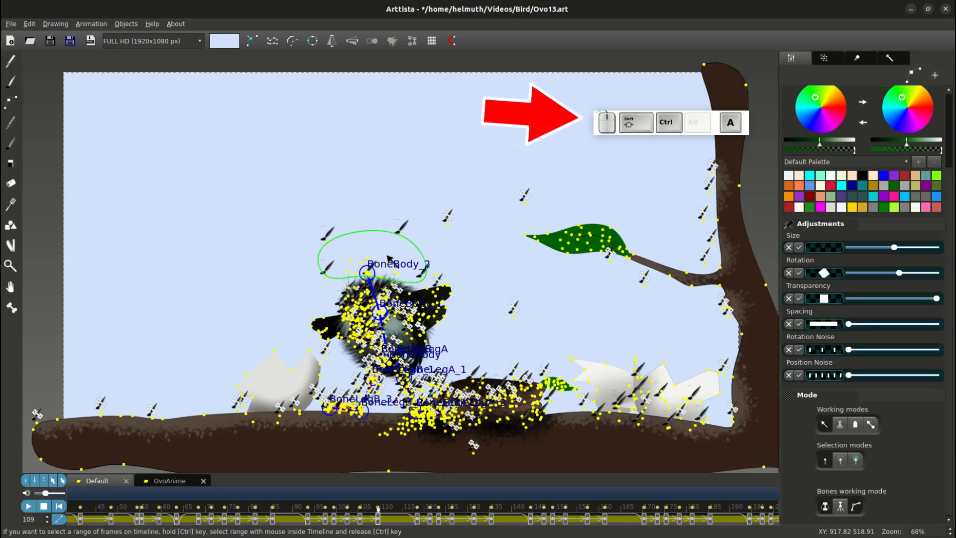
Step: Insert several frames at frame 109 for all selected objects
right_click(378, 521)
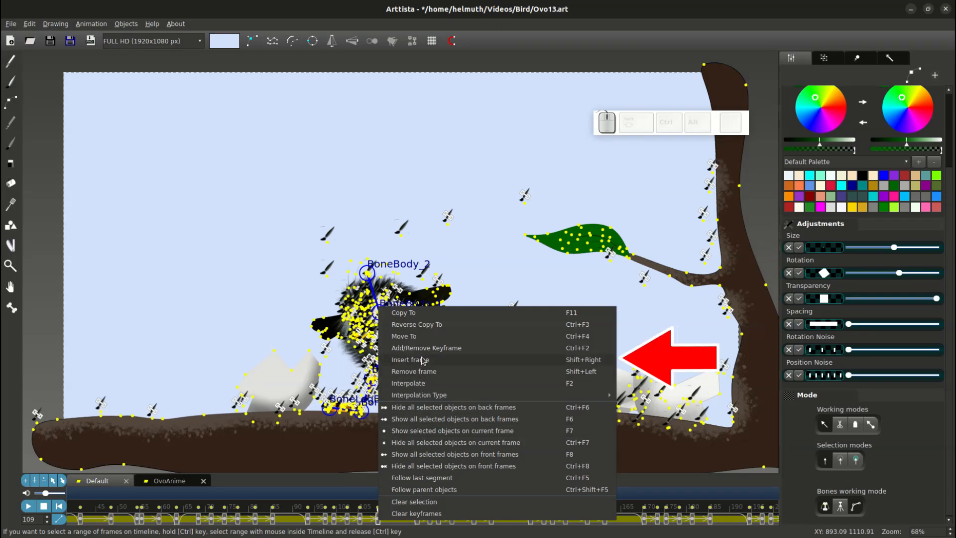
click(589, 362)
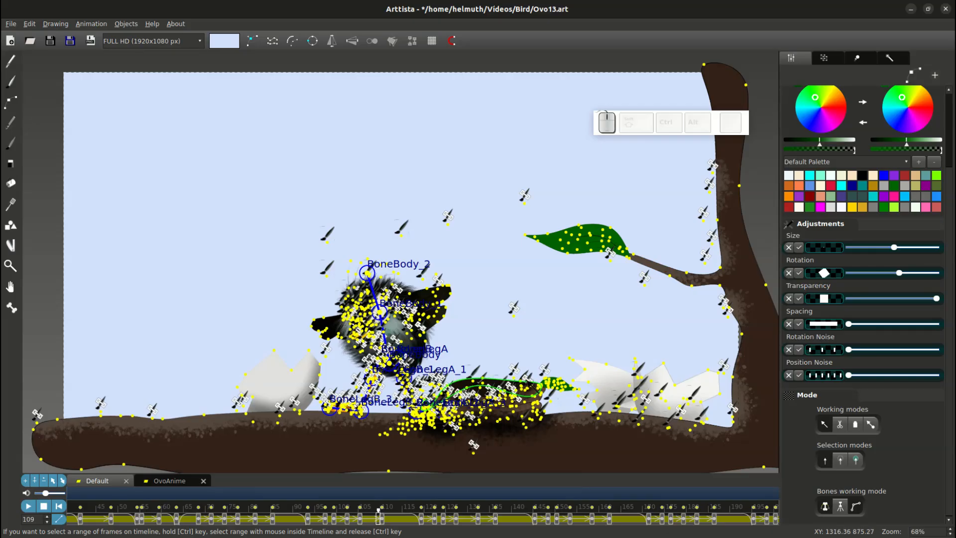
key(shift+Right)
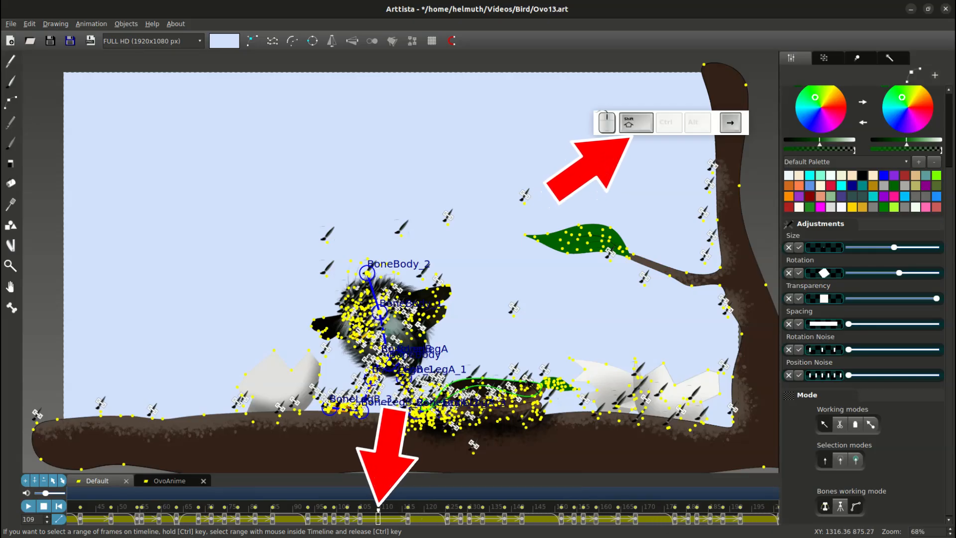
key(shift+Right)
key(shift+Right)
key(shift+Right)
key(shift+Right)
key(shift+Right)
key(shift+Right)
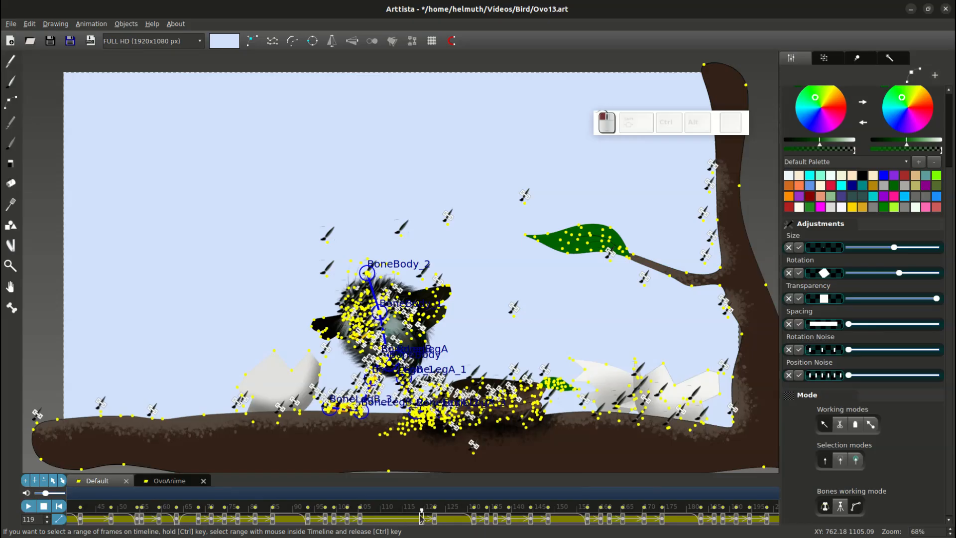
Step: Select the timeline range from frame 109 to 121 and insert that whole block of frames at once
click(375, 519)
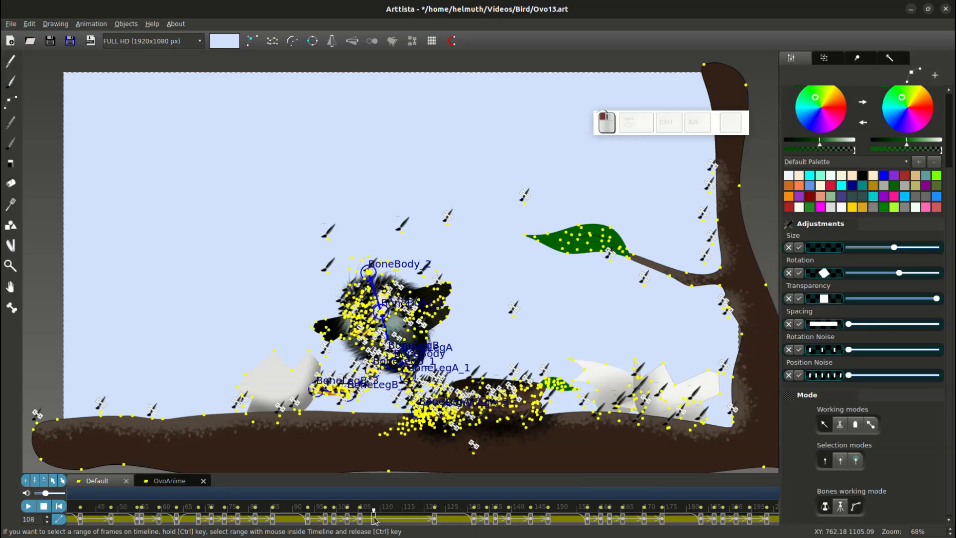
click(378, 519)
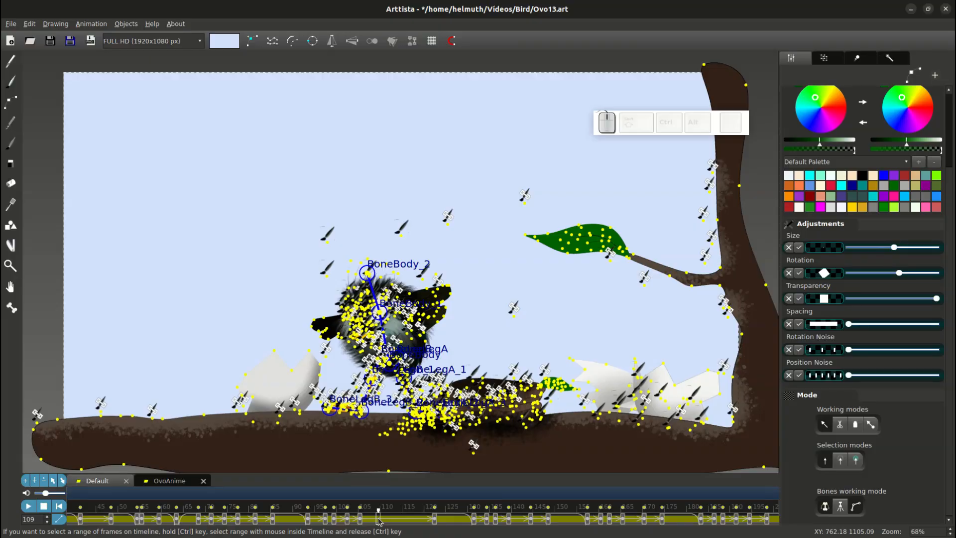
ctrl+drag(378, 520, 429, 518)
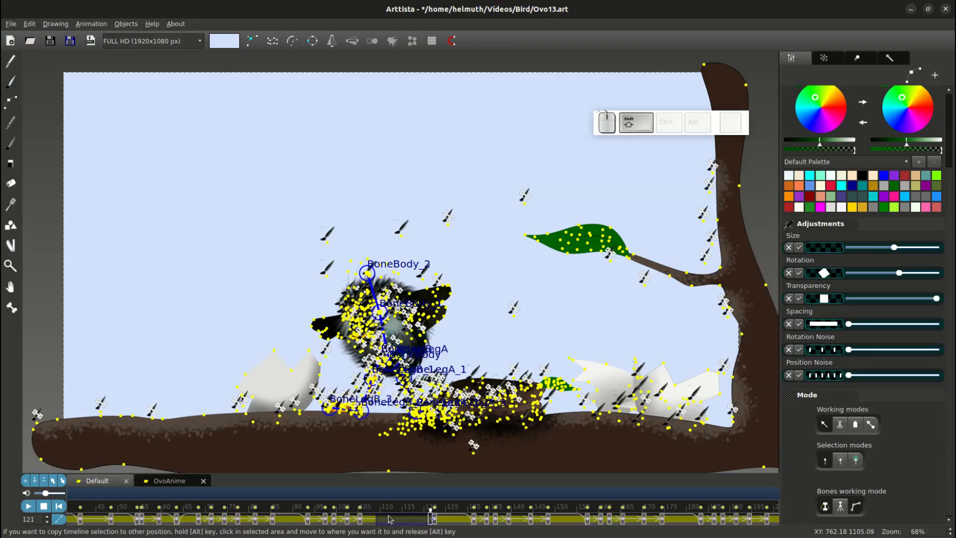
key(shift+Right)
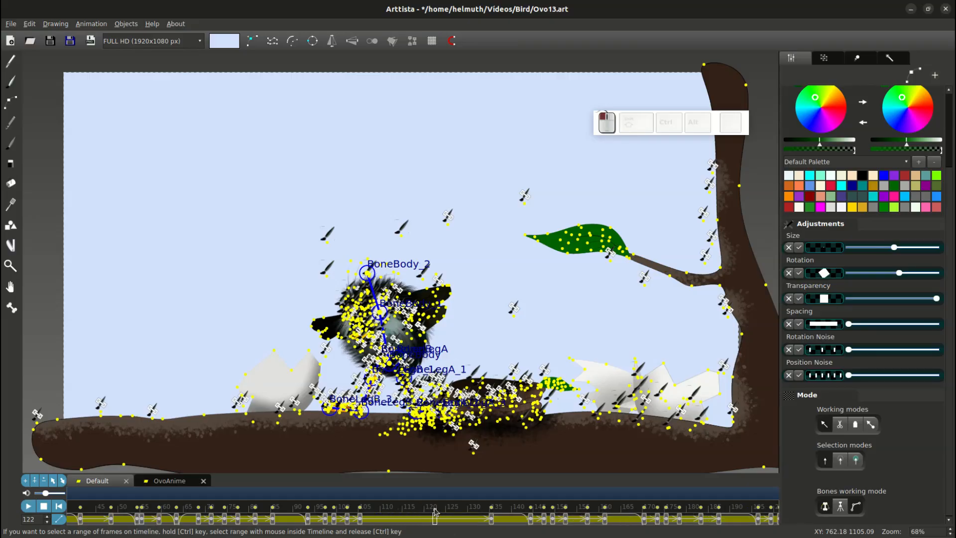
Step: Go to frame 126 and remove two frames there for all selected objects
drag(463, 510, 398, 512)
right_click(452, 518)
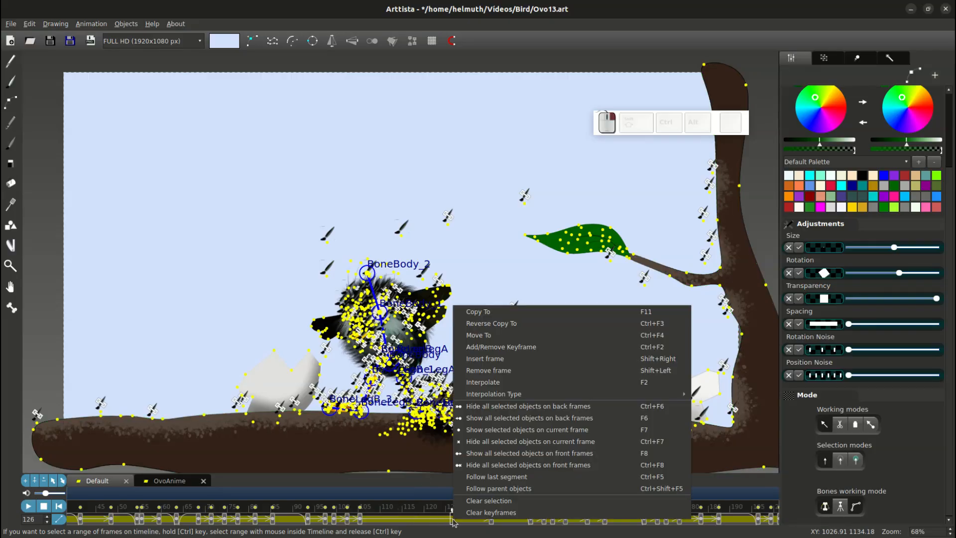
click(486, 372)
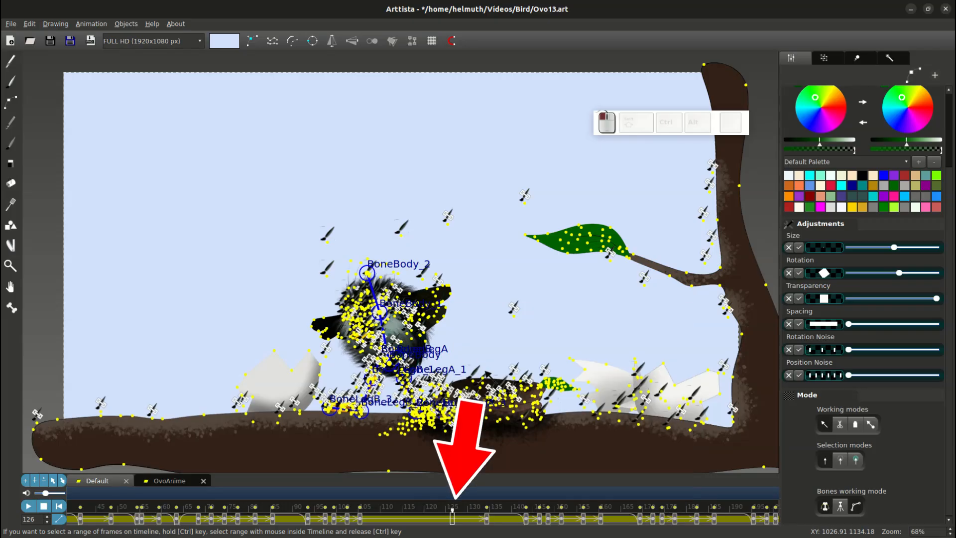
right_click(453, 519)
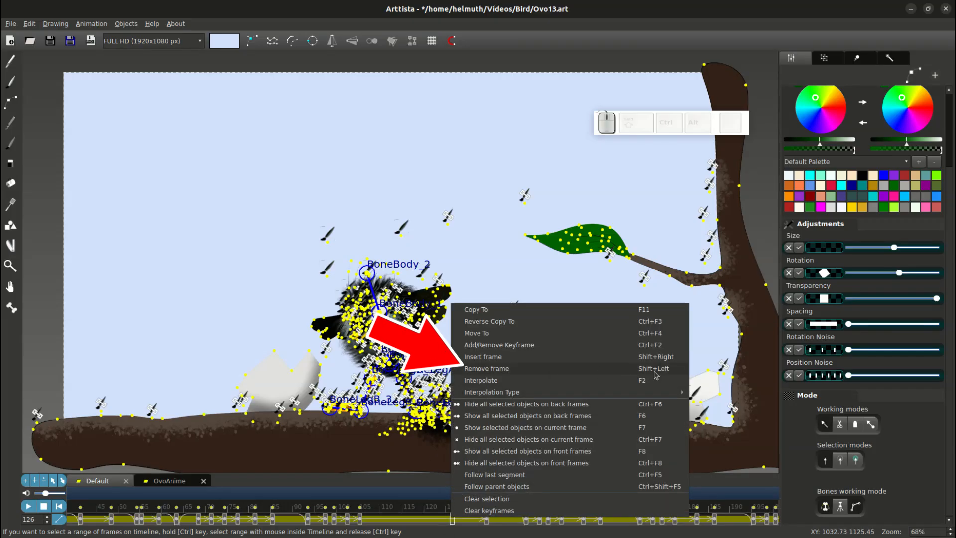
click(541, 374)
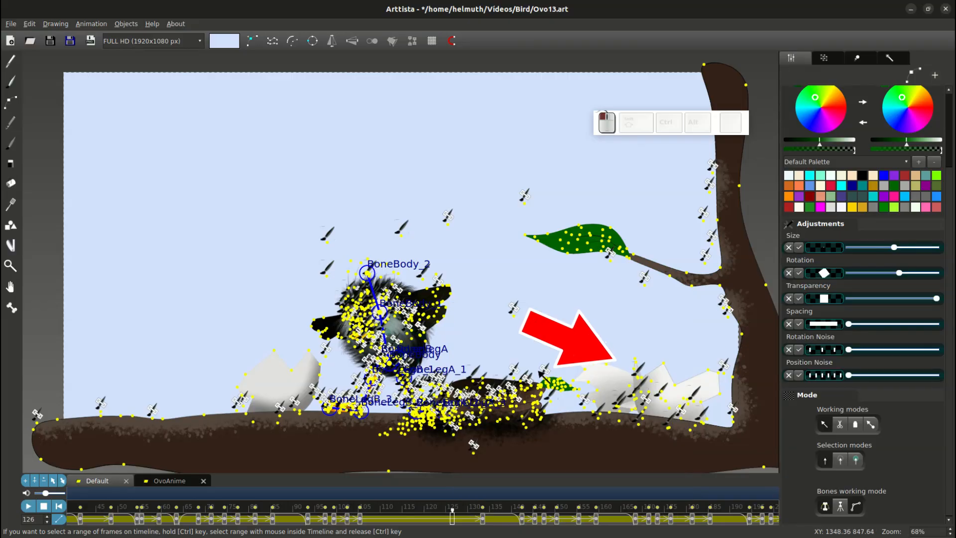
Step: Select the timeline range from about frame 113 to 132, remove those frames, and scrub around the cut
drag(400, 519, 478, 520)
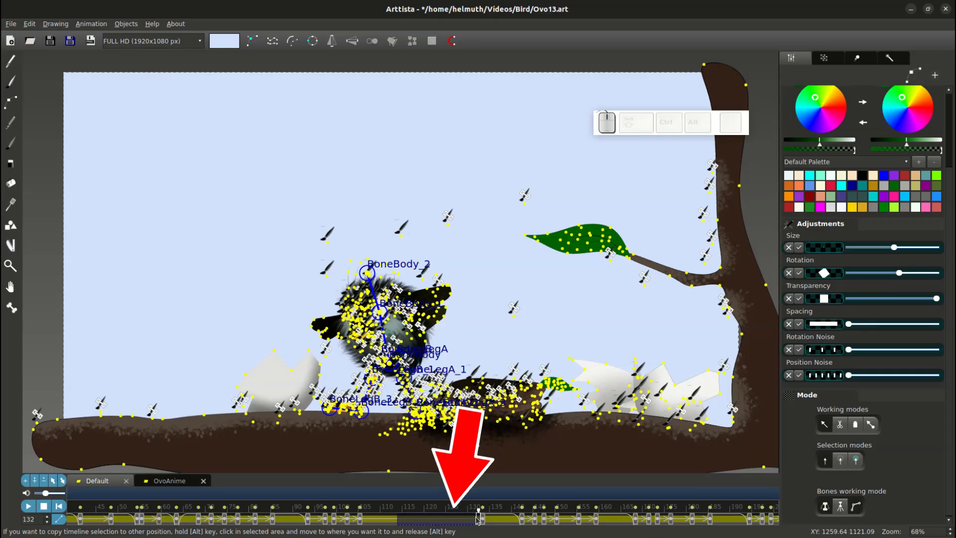
key(shift+BackSpace)
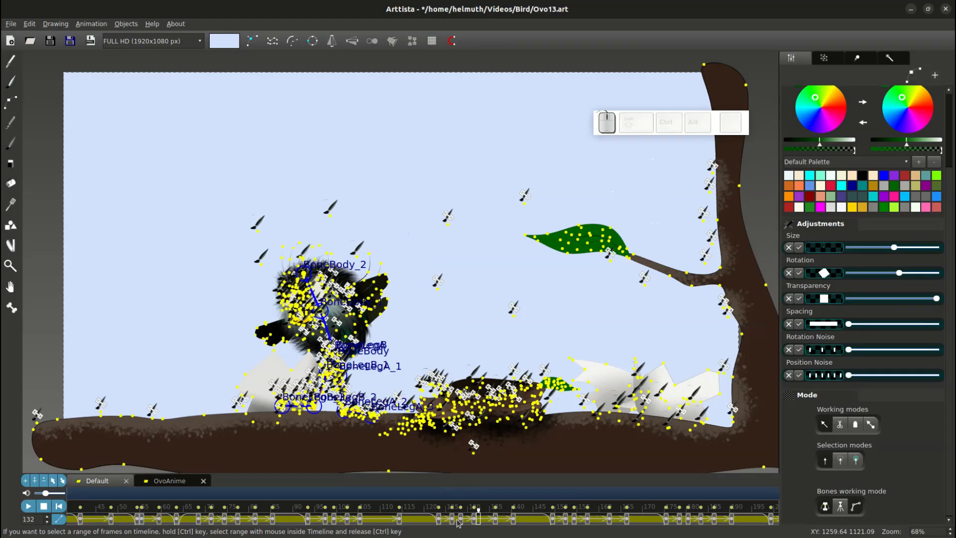
click(391, 513)
mouse_move(400, 513)
mouse_down()
mouse_move(531, 523)
mouse_move(405, 525)
mouse_up()
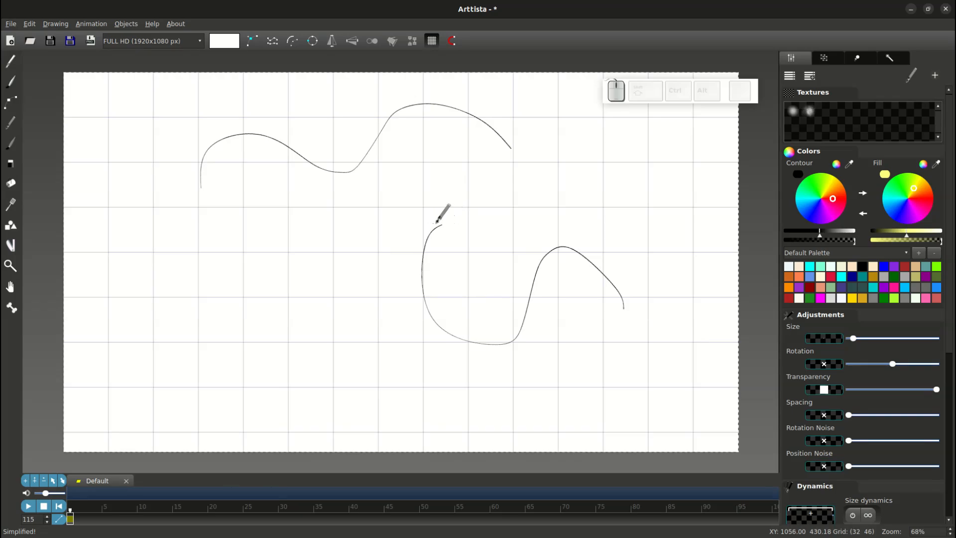
Step: In point editing, move the lower curve's first point down beside its valley and, with snapping on, the upper curve's end point onto a grid intersection
key(Tab)
click(445, 224)
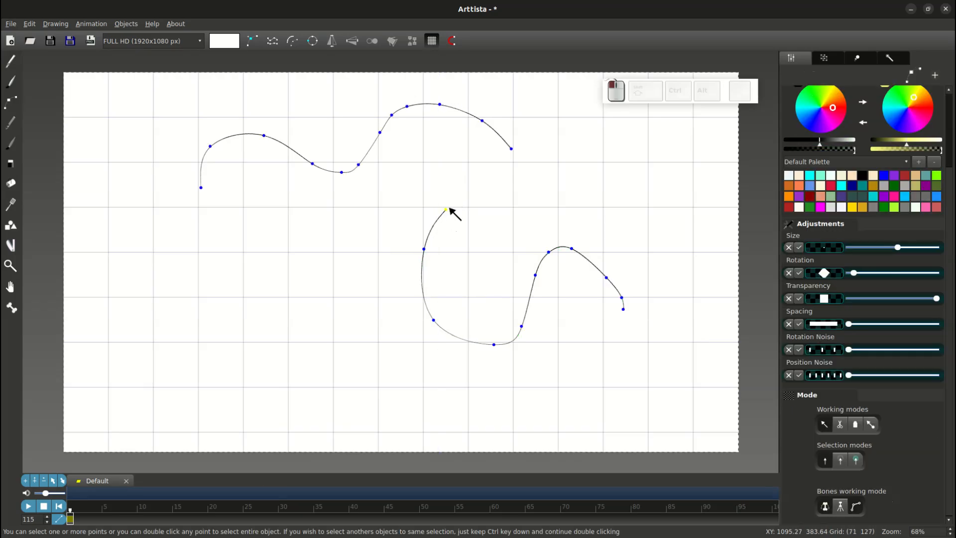
drag(446, 206, 444, 208)
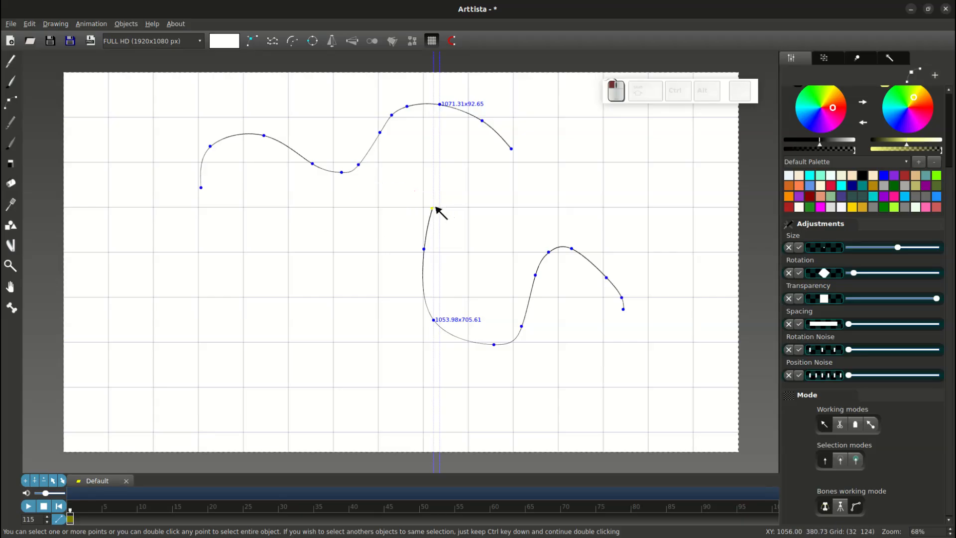
drag(447, 232, 540, 329)
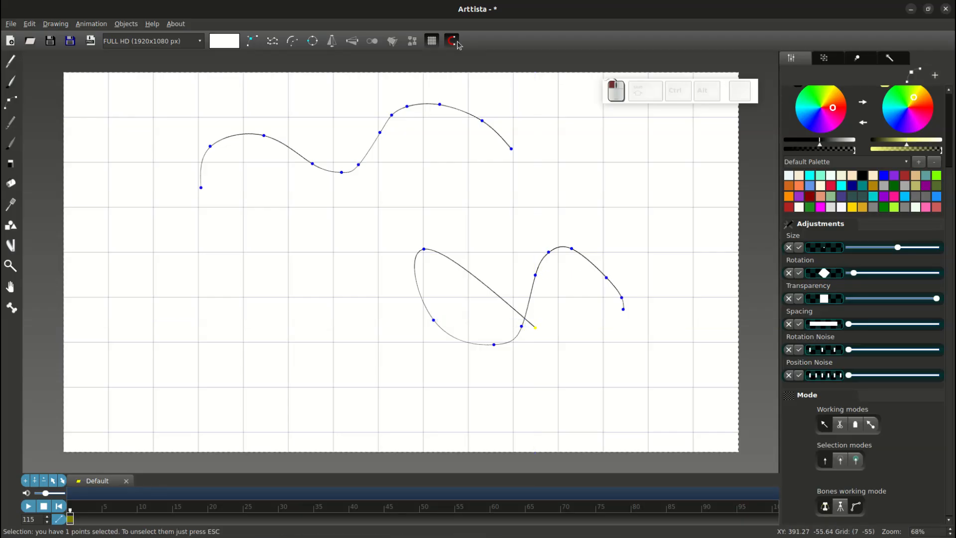
mouse_move(511, 149)
mouse_down()
mouse_move(472, 159)
mouse_move(544, 128)
mouse_move(568, 154)
mouse_move(560, 164)
mouse_move(516, 156)
mouse_move(522, 121)
mouse_move(572, 135)
mouse_move(561, 164)
mouse_move(513, 163)
mouse_up()
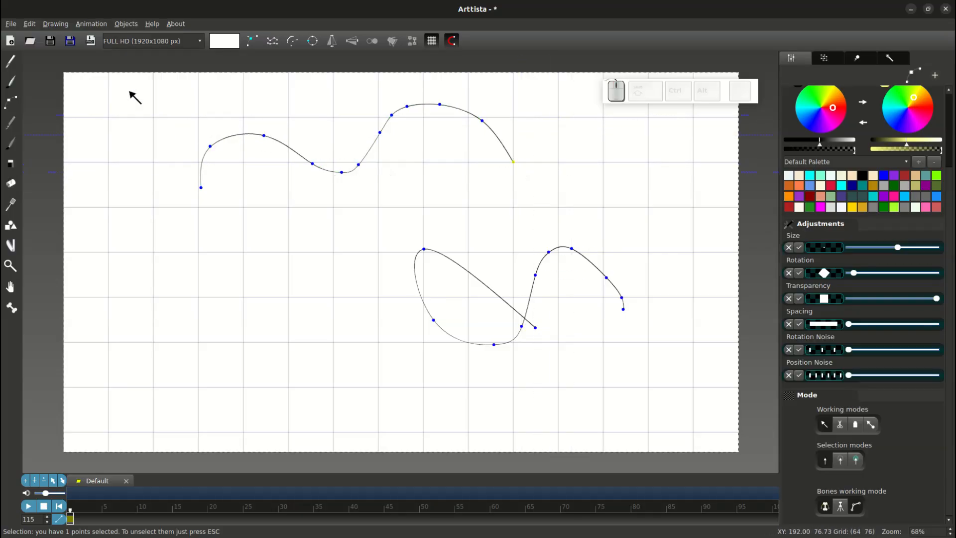
Step: Set the grid's snap scale to 1/8 and move the upper curve's end point half a grid cell to the right
click(56, 24)
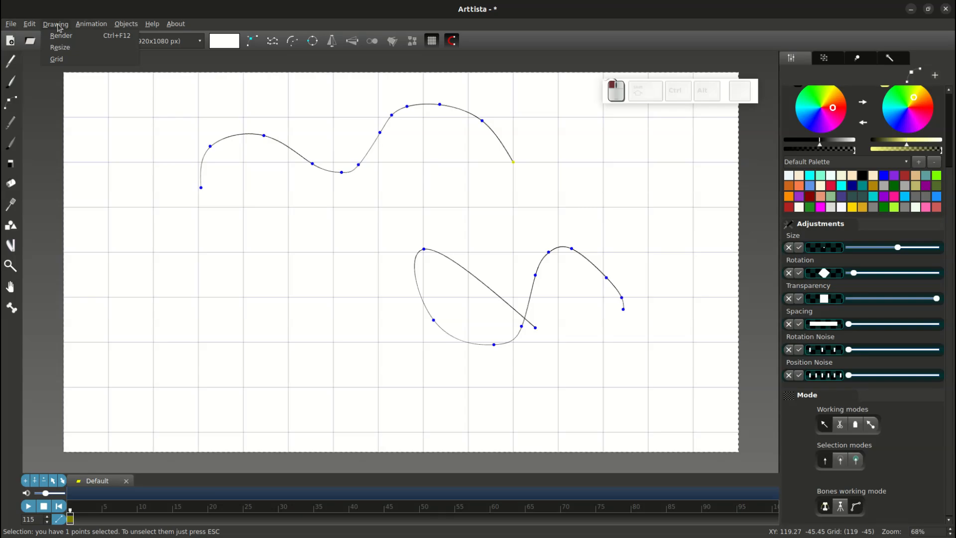
click(60, 59)
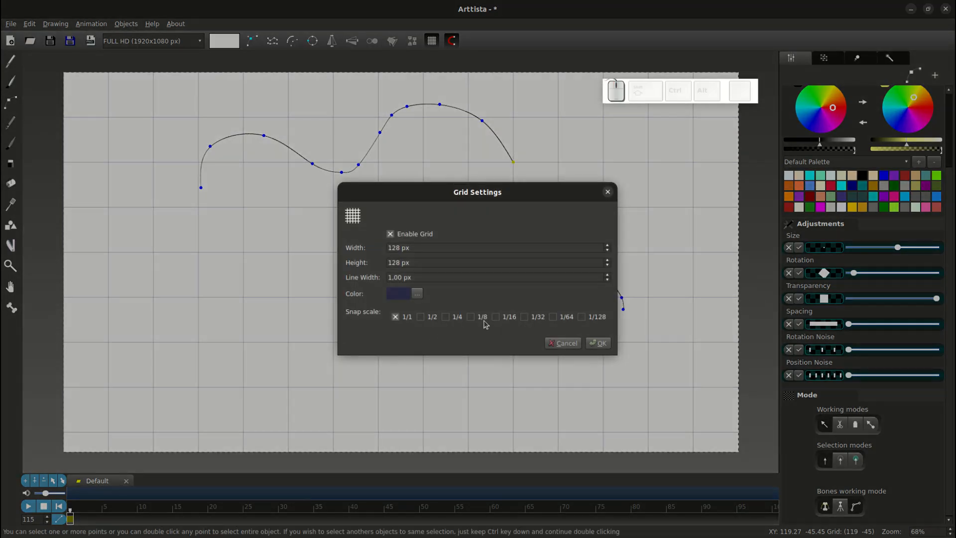
click(471, 317)
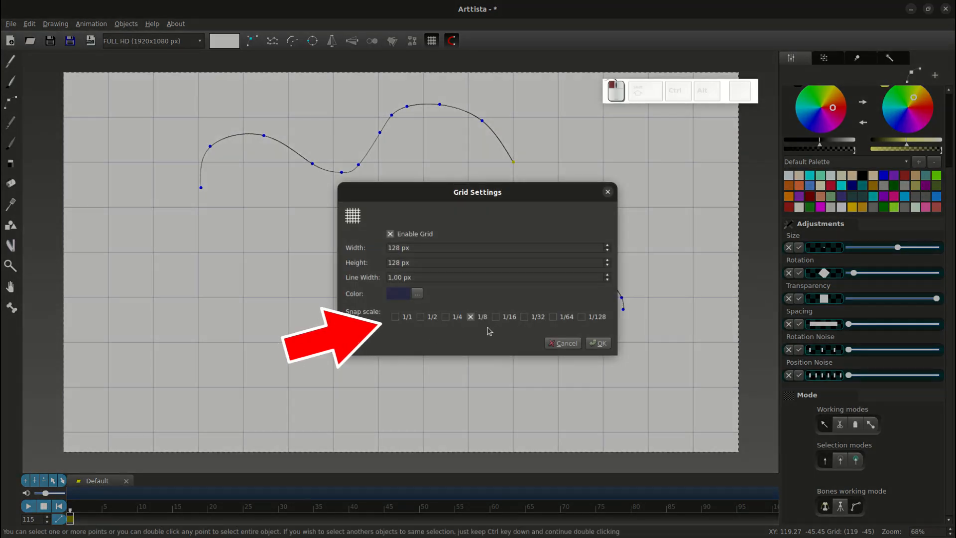
click(600, 343)
drag(514, 162, 538, 163)
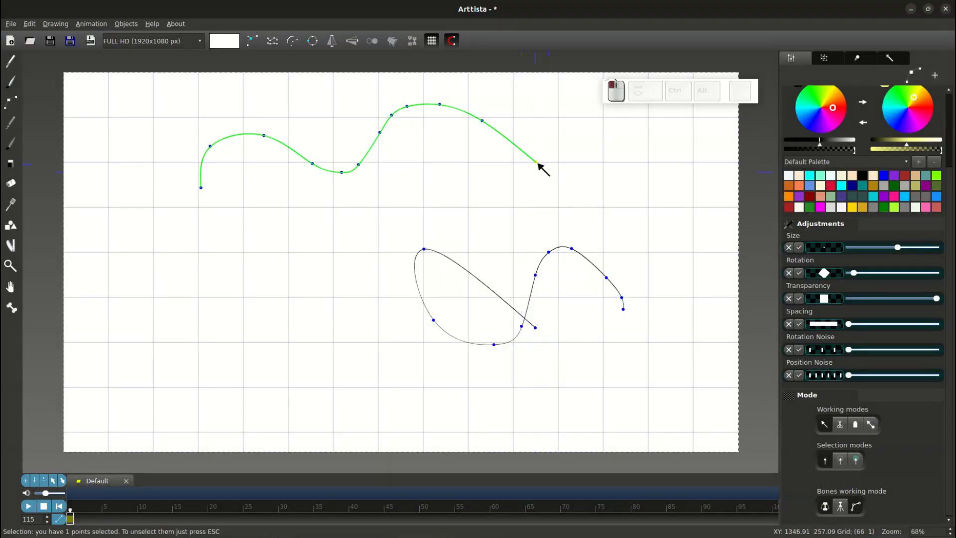
Step: Set the grid's snap scale to 1/4 and shift the upper curve's end point and two of the lower curve's points slightly with snapping
click(56, 24)
click(57, 61)
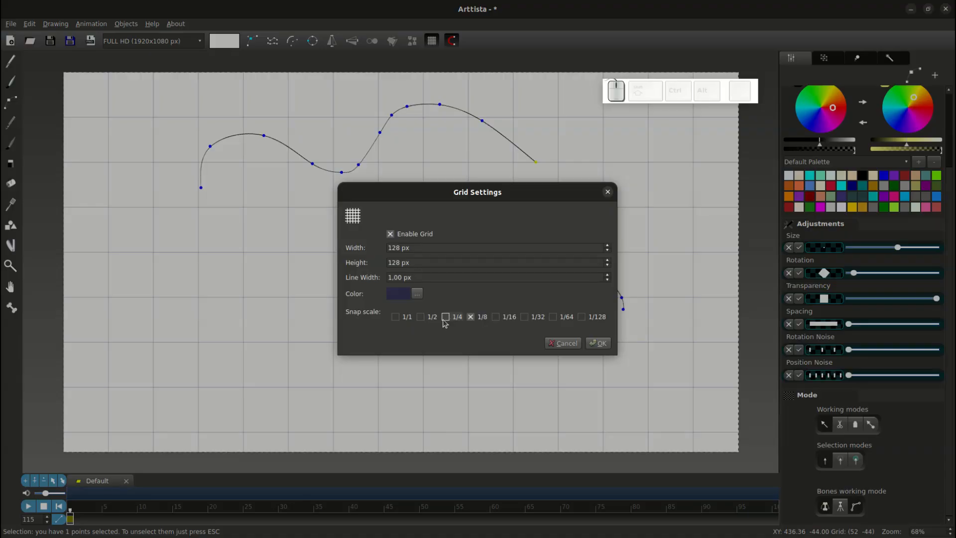
click(456, 317)
click(598, 343)
mouse_move(536, 162)
mouse_down()
mouse_move(524, 165)
mouse_move(565, 175)
mouse_move(537, 151)
mouse_move(535, 126)
mouse_move(540, 143)
mouse_move(521, 157)
mouse_move(530, 162)
mouse_up()
drag(536, 273, 531, 276)
mouse_move(537, 328)
mouse_down()
mouse_move(528, 317)
mouse_move(532, 340)
mouse_up()
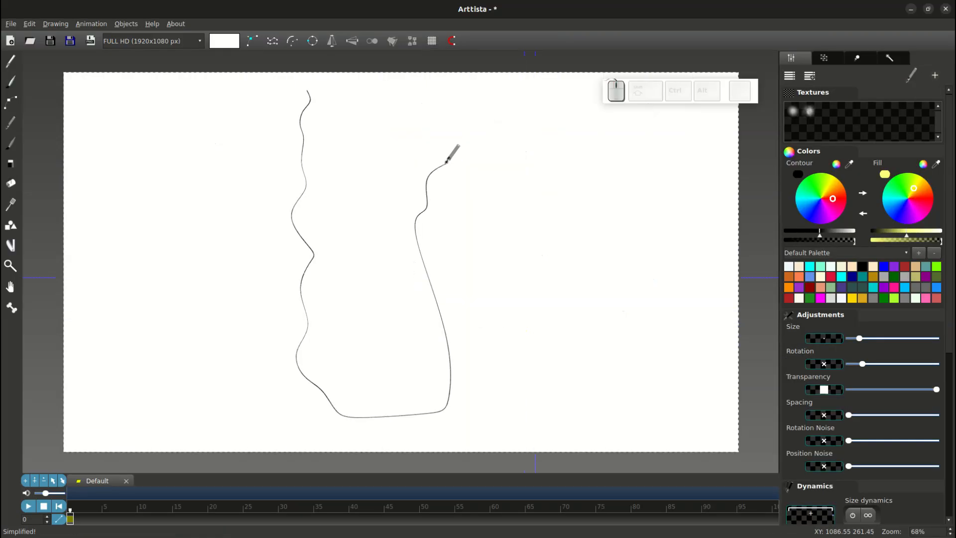
Step: Switch the freehand curve to point editing and undo its last two simplifications
key(Tab)
key(ctrl+z)
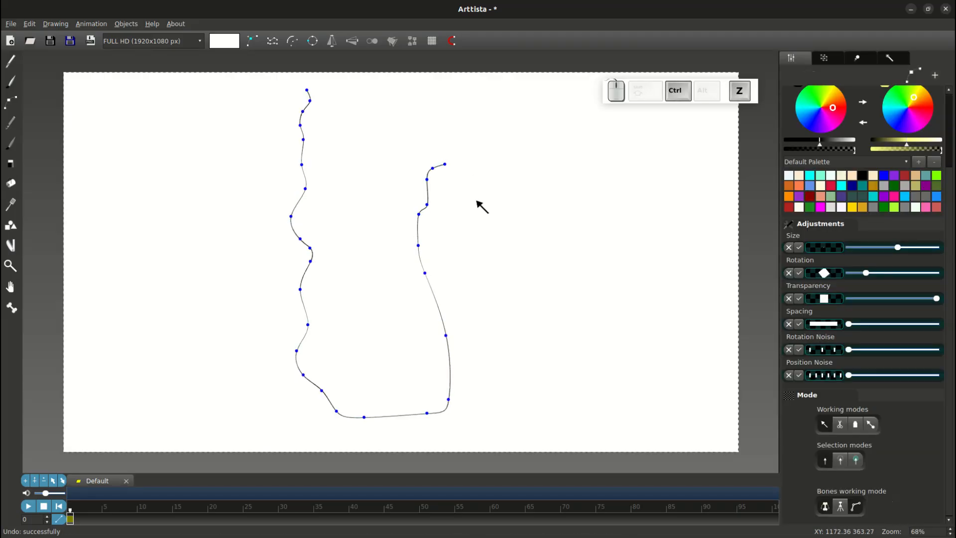
key(ctrl+z)
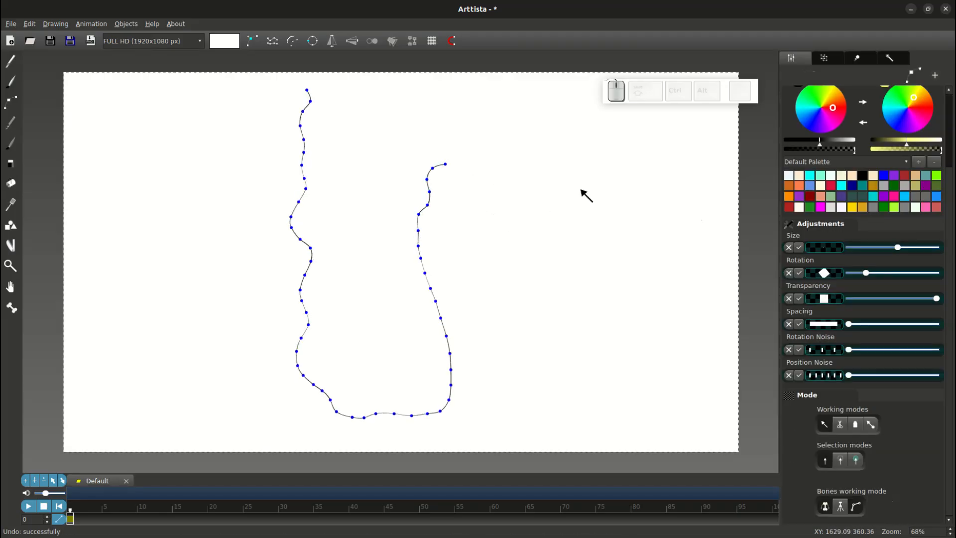
Step: Use the Spatula tool to push the curve's lower left side outward, then select all its points and push the right side outward
click(11, 206)
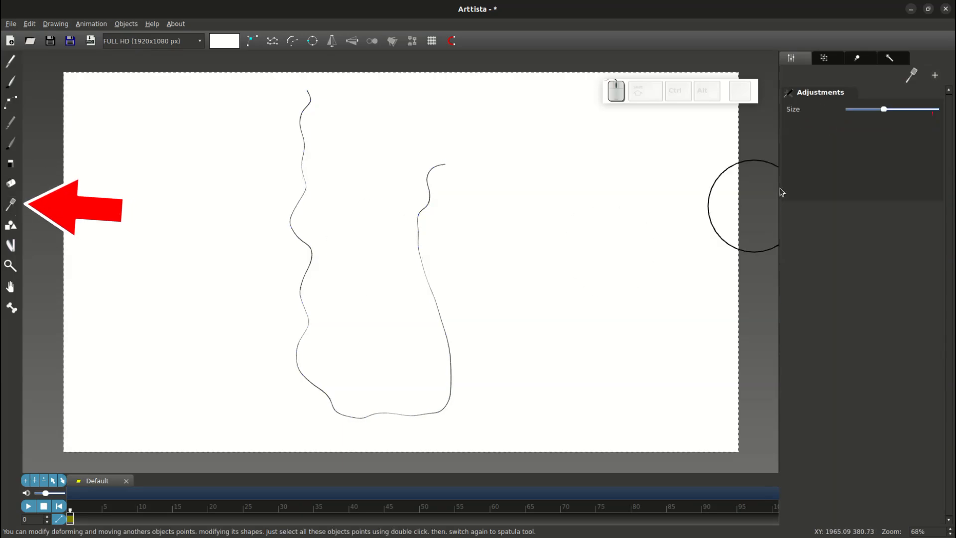
mouse_move(355, 310)
mouse_down()
mouse_move(309, 314)
mouse_move(354, 330)
mouse_move(283, 312)
mouse_up()
key(Tab)
key(ctrl+a)
key(Tab)
key(Tab)
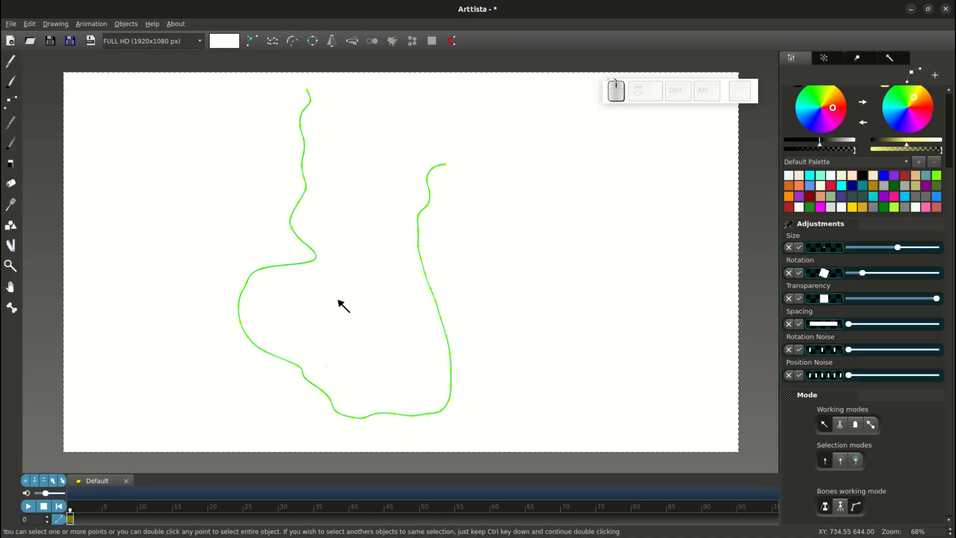
key(Tab)
drag(384, 336, 390, 336)
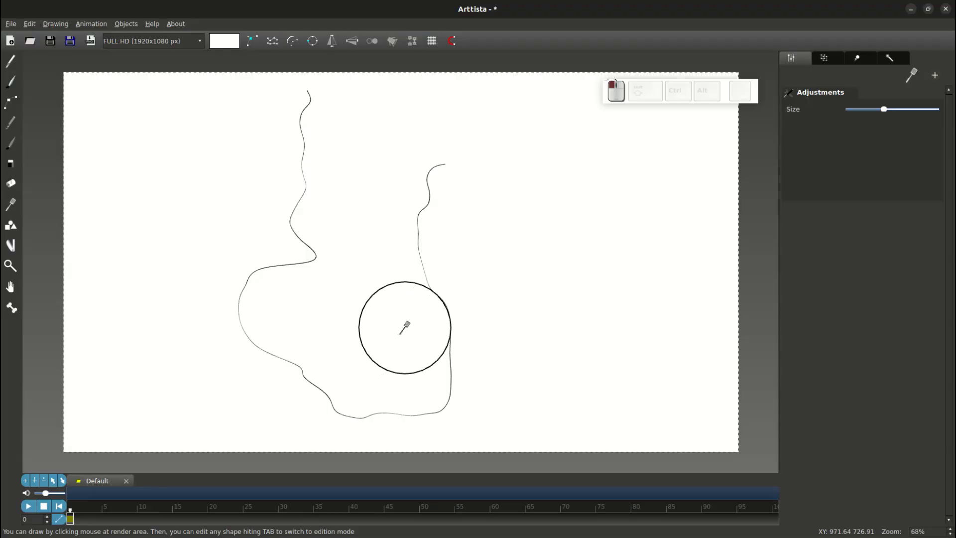
Step: Reduce the Spatula size, push spots along the curve's right side outward, and enlarge the Spatula again
scroll(382, 320, down, 5)
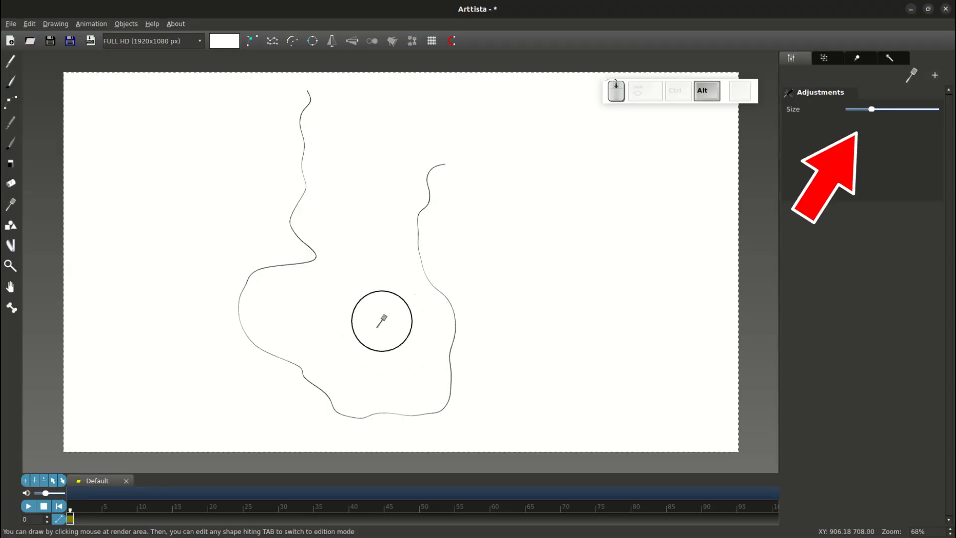
drag(392, 269, 418, 266)
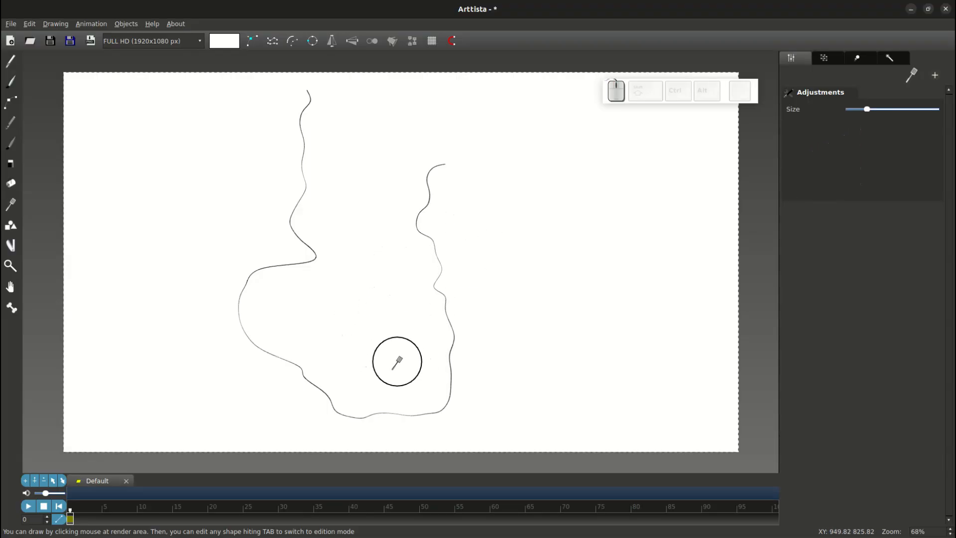
drag(434, 374, 449, 376)
scroll(412, 371, up, 5)
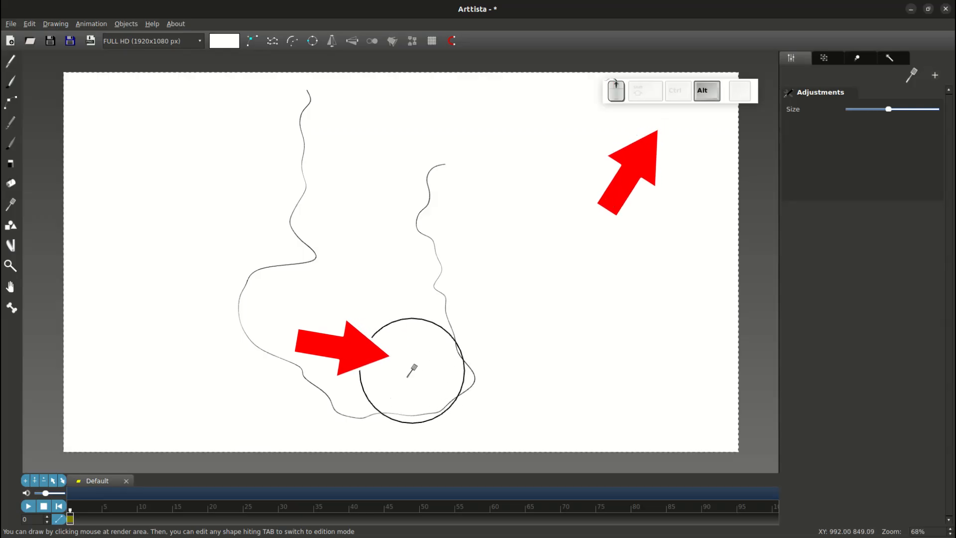